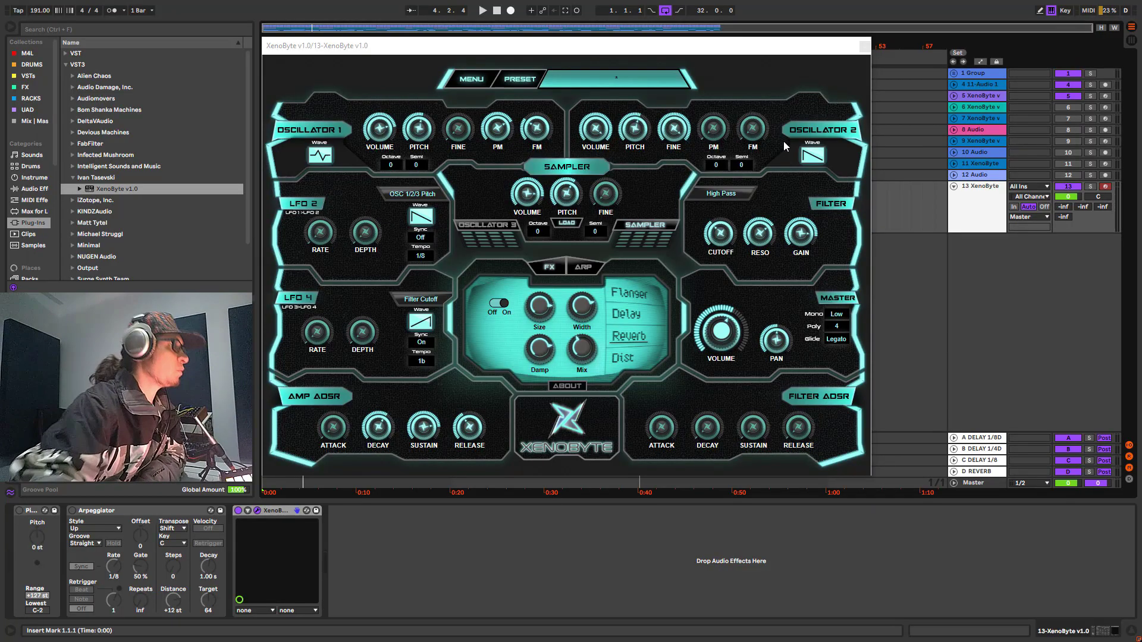
Load XenoByte's .Init preset and set the filter type to Band Pass
click(524, 79)
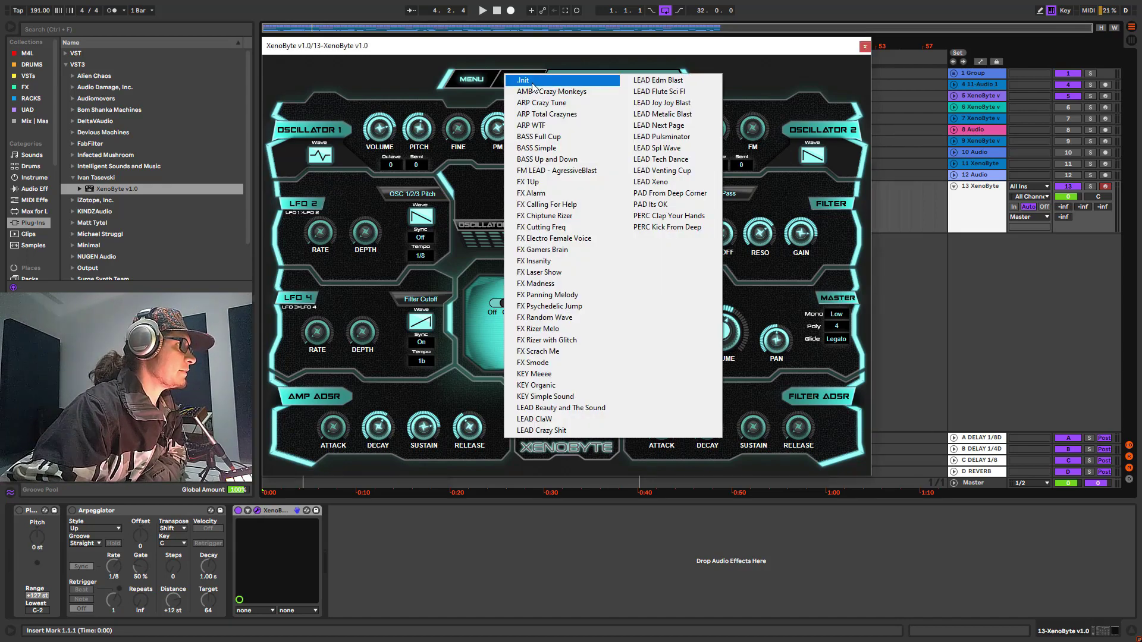
click(533, 84)
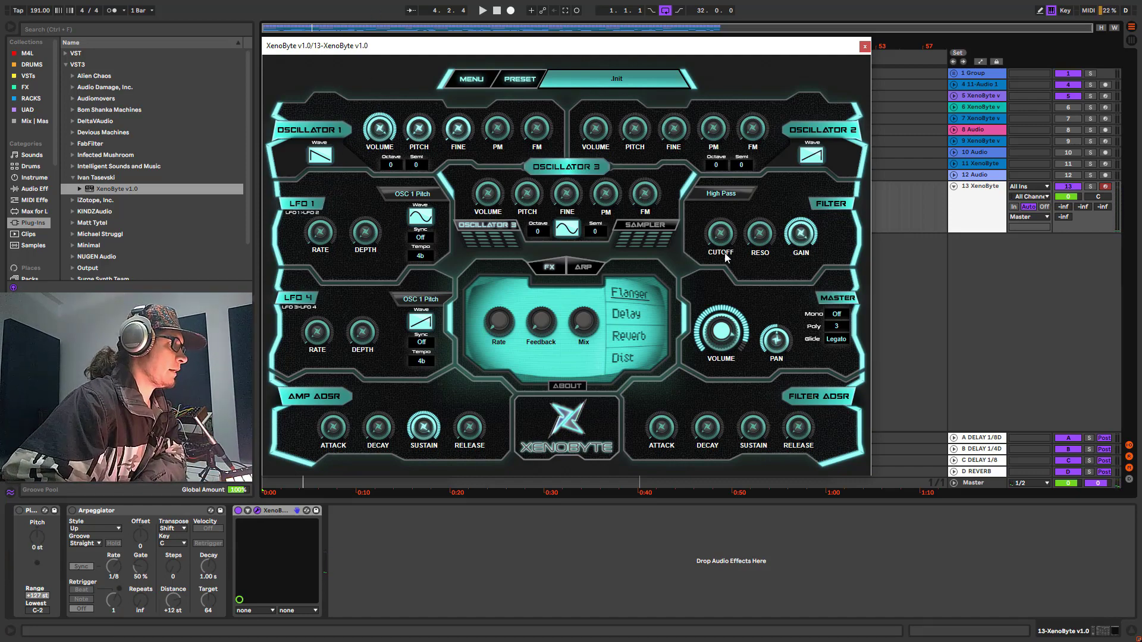
click(714, 192)
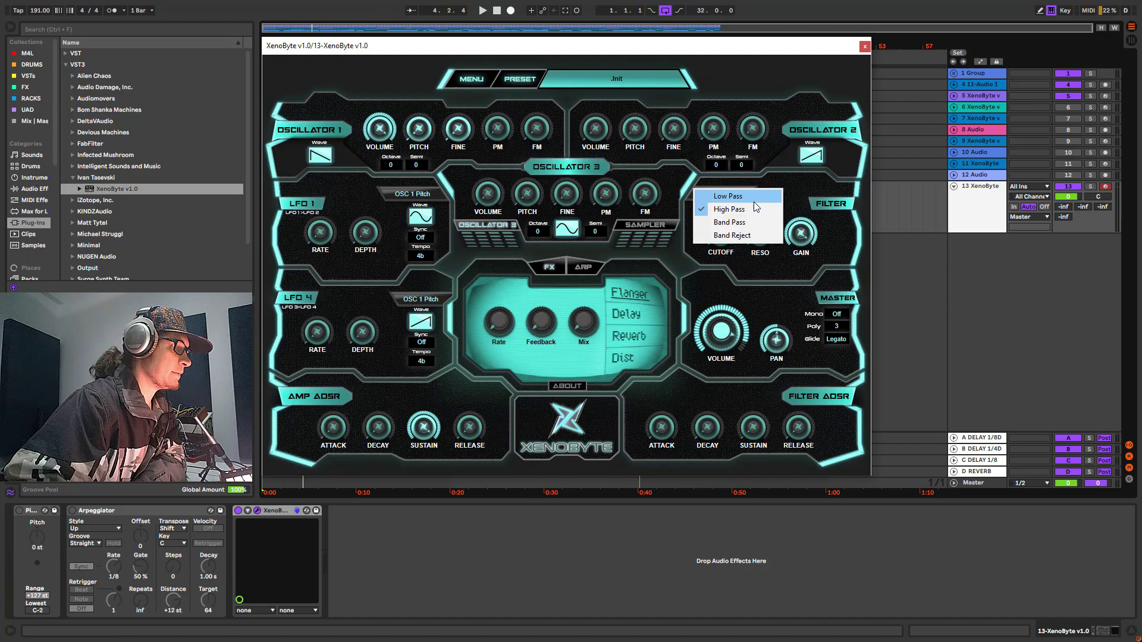
click(742, 226)
Raise the filter resonance and tune the cutoff upward
drag(759, 233, 781, 93)
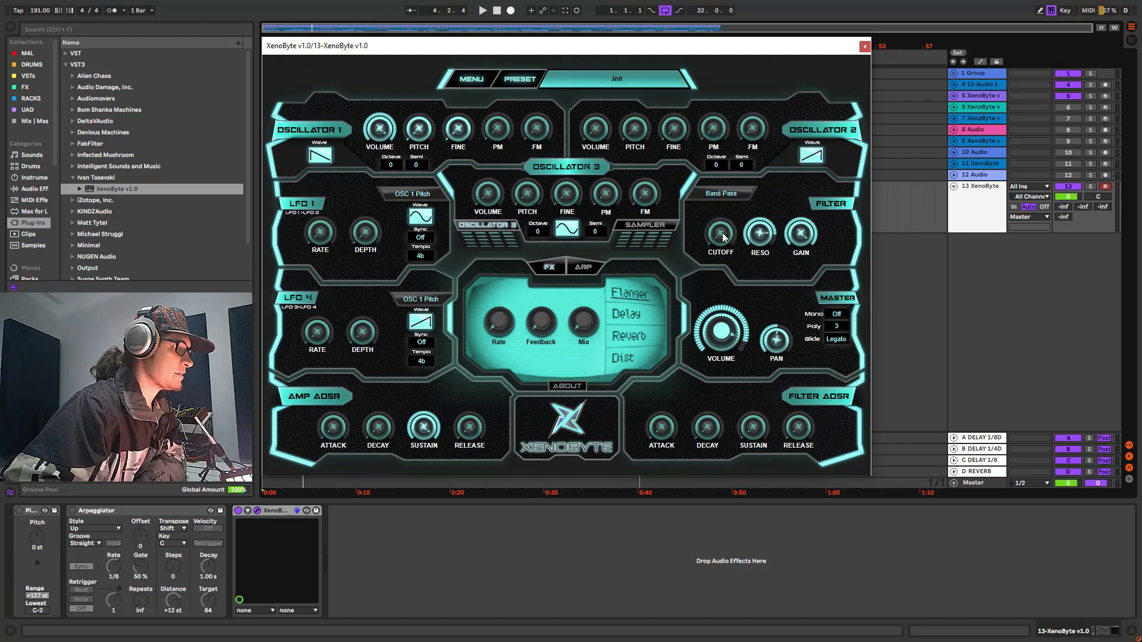
drag(720, 233, 748, 122)
drag(720, 235, 746, 154)
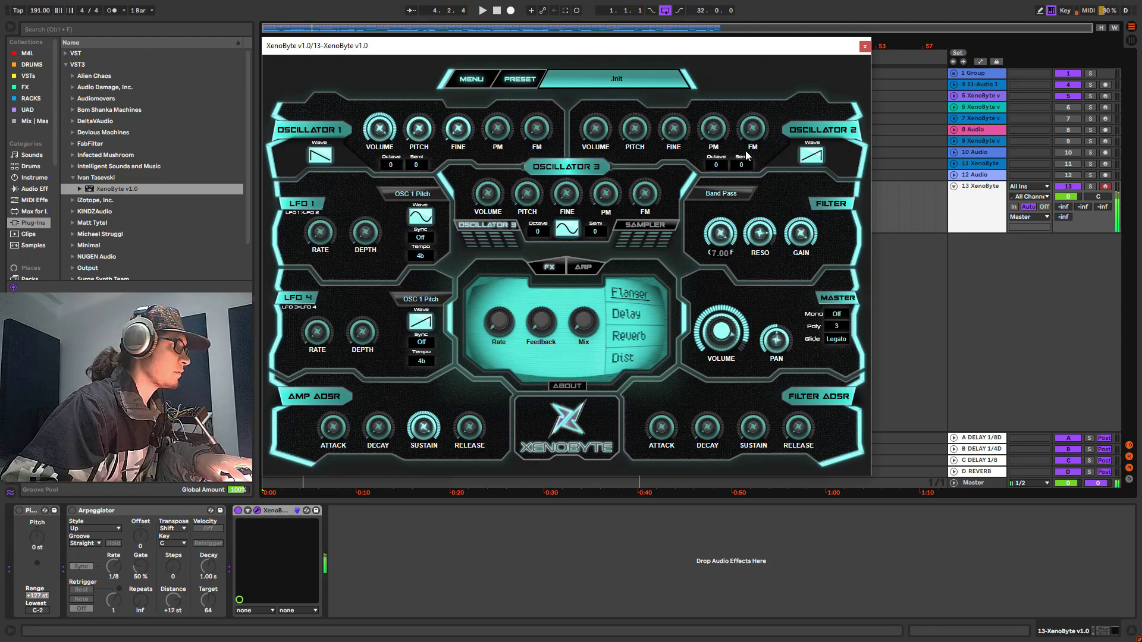
drag(714, 249, 716, 243)
drag(732, 188, 671, 237)
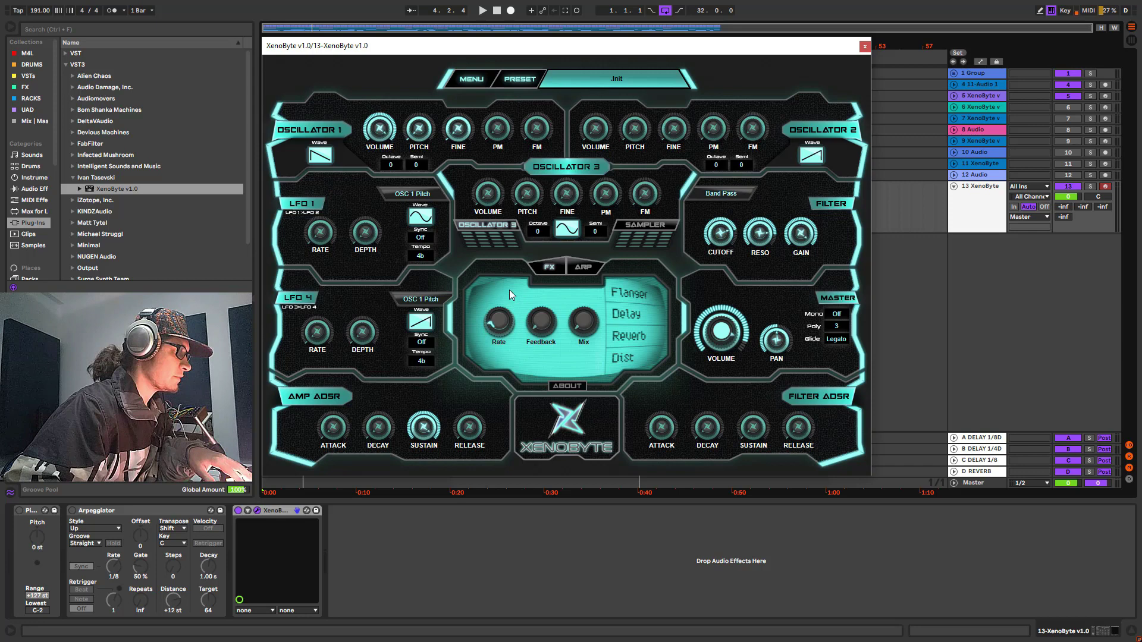
Raise the flanger's feedback and mix, and nudge the filter cutoff
drag(537, 320, 555, 248)
drag(587, 323, 597, 163)
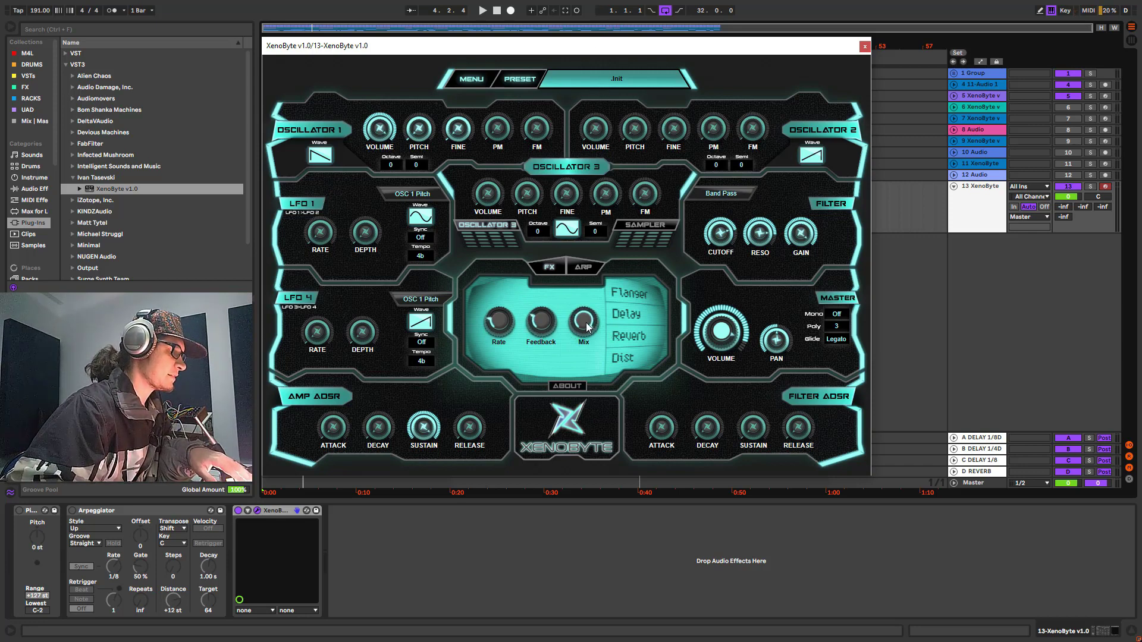
drag(540, 321, 547, 260)
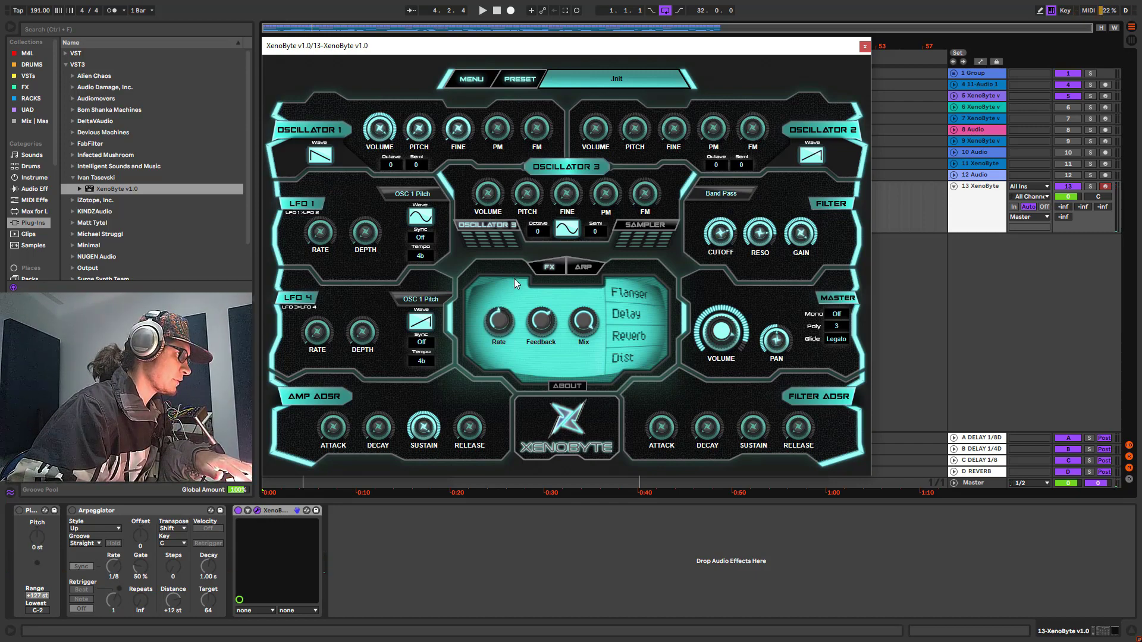
mouse_move(720, 233)
mouse_down()
mouse_move(719, 273)
mouse_move(715, 204)
mouse_move(704, 240)
mouse_up()
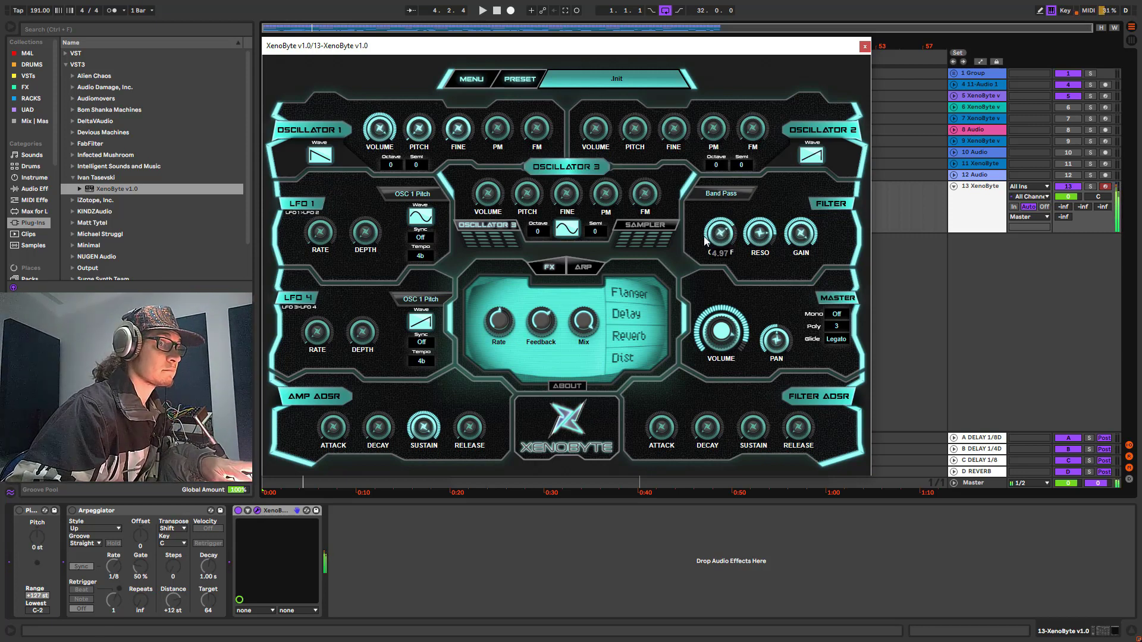
Turn XenoByte's distortion on and lower the filter cutoff to about 5.35
click(622, 359)
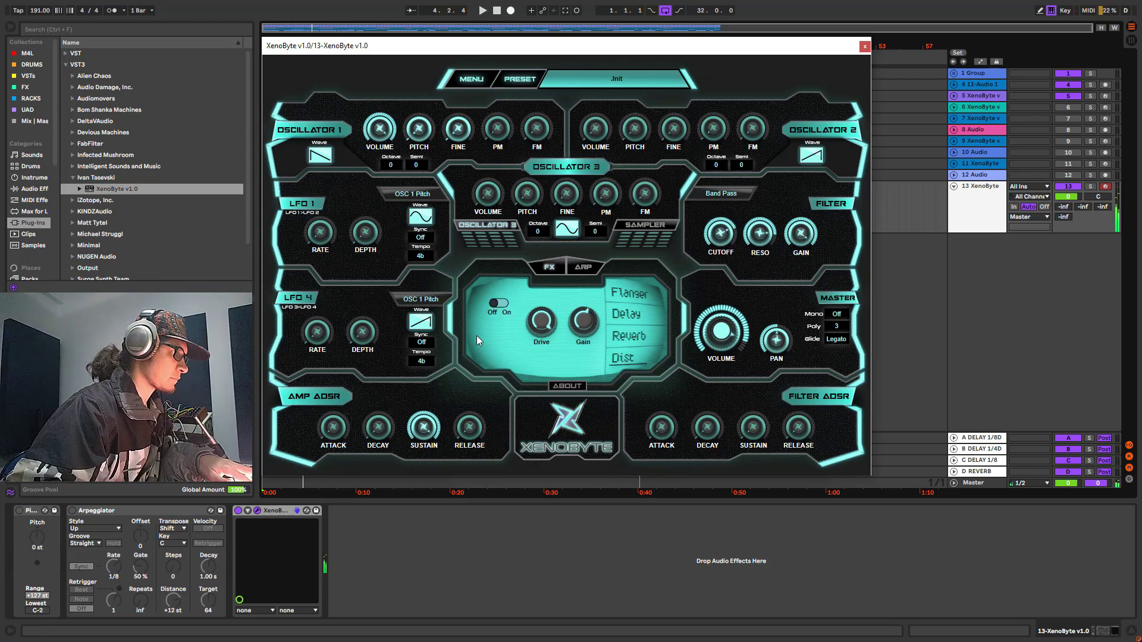
click(506, 302)
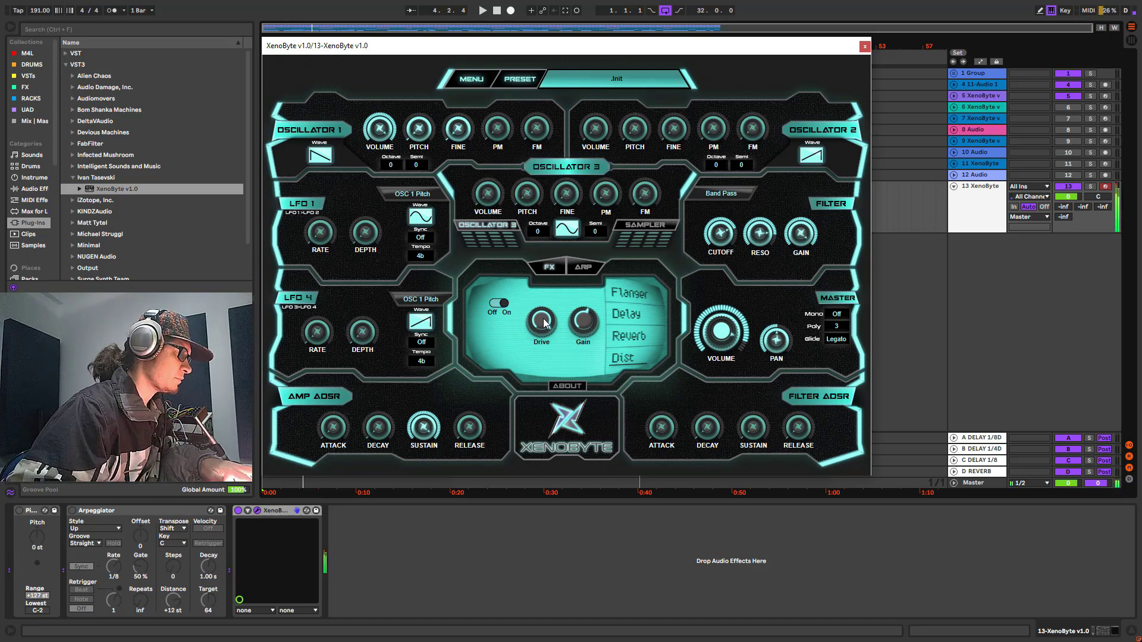
mouse_move(720, 233)
mouse_down()
mouse_move(704, 304)
mouse_move(699, 231)
mouse_up()
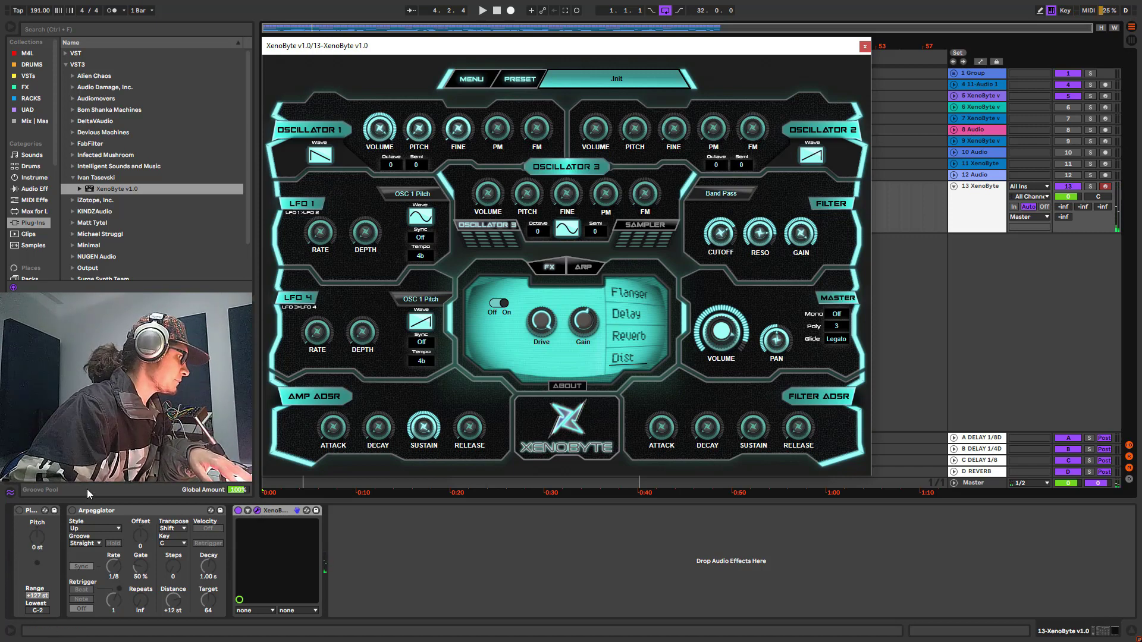
Enable the Arpeggiator at a 1/16 rate and lengthen its gate to 91%
click(72, 511)
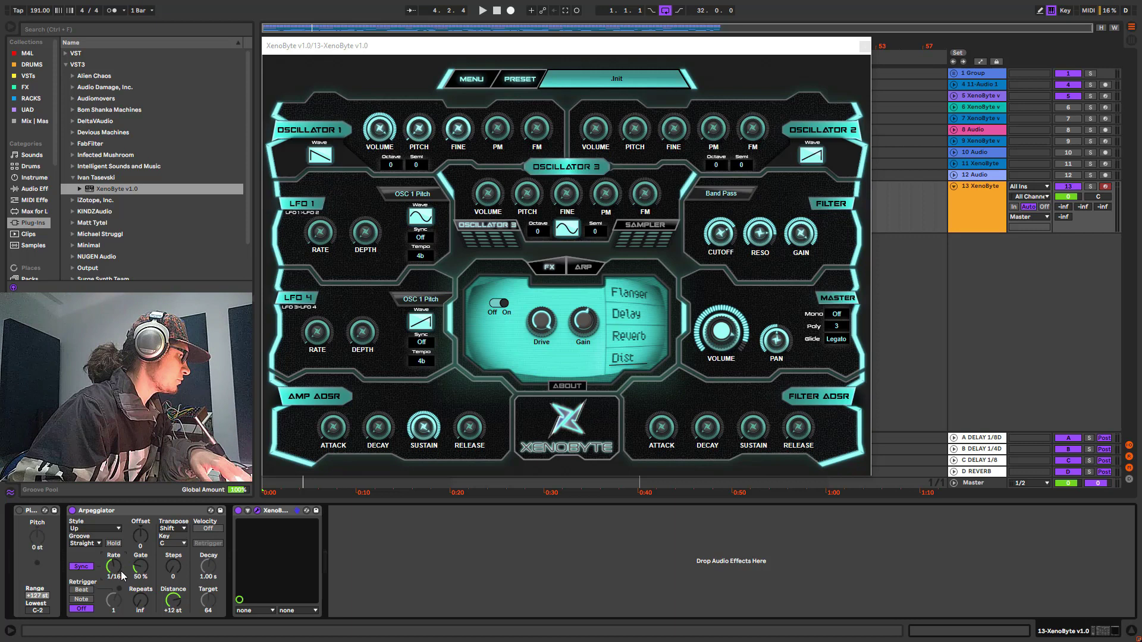
drag(140, 567, 140, 558)
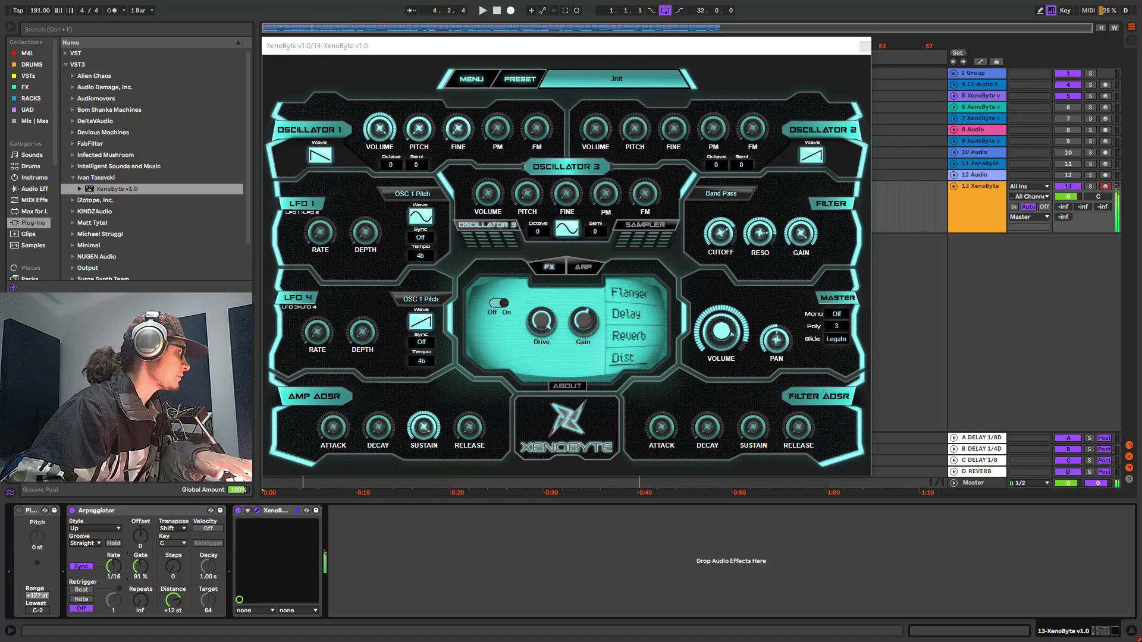
Place the Random MIDI effect between Arpeggiator and XenoByte, then sweep the cutoff during playback
click(29, 200)
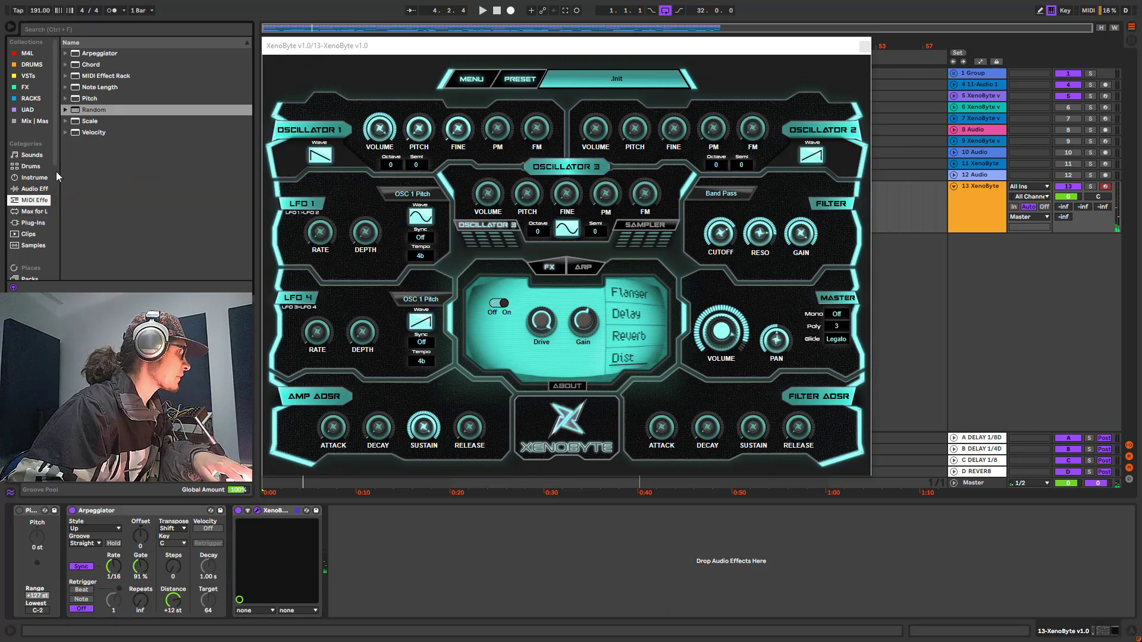
click(90, 109)
click(85, 122)
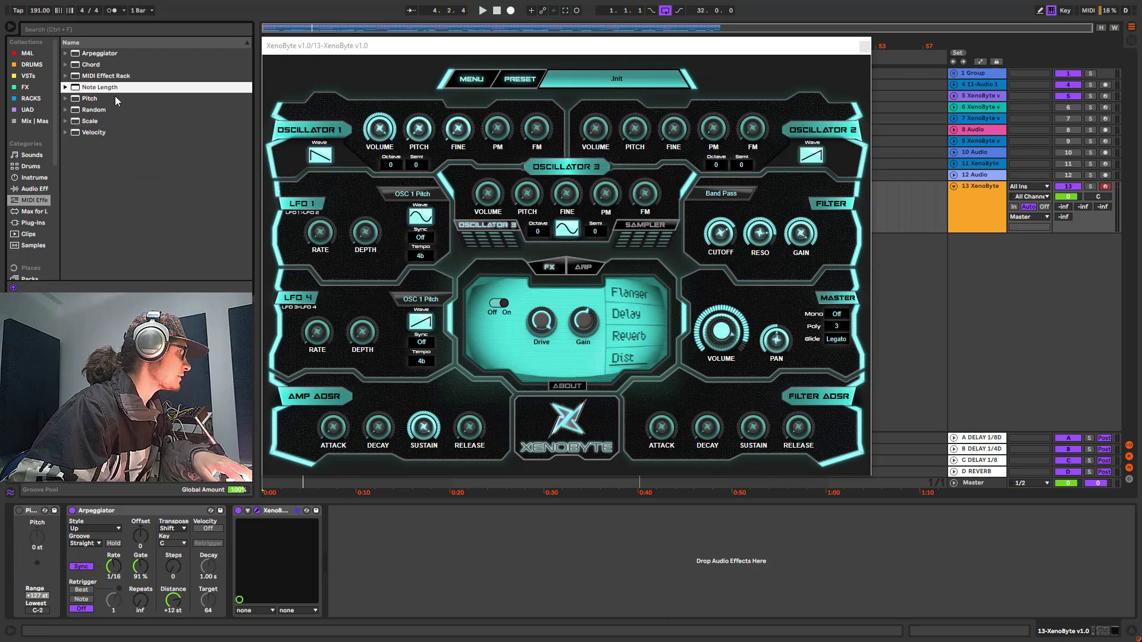
click(115, 111)
mouse_move(360, 382)
mouse_down()
mouse_move(230, 606)
mouse_move(257, 487)
mouse_up()
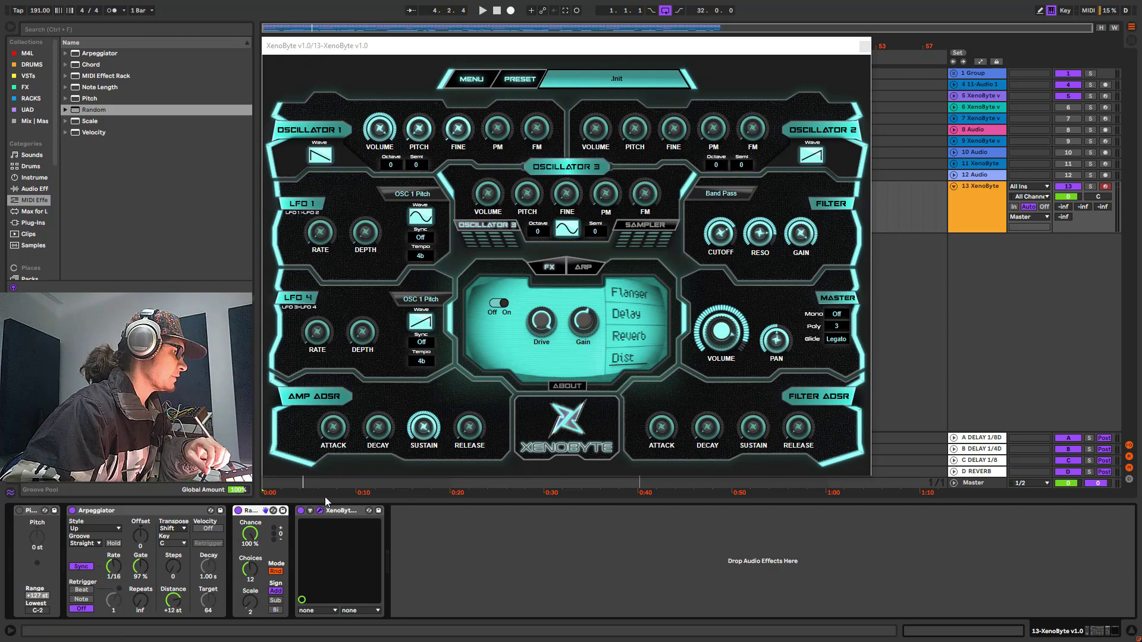
drag(721, 233, 731, 255)
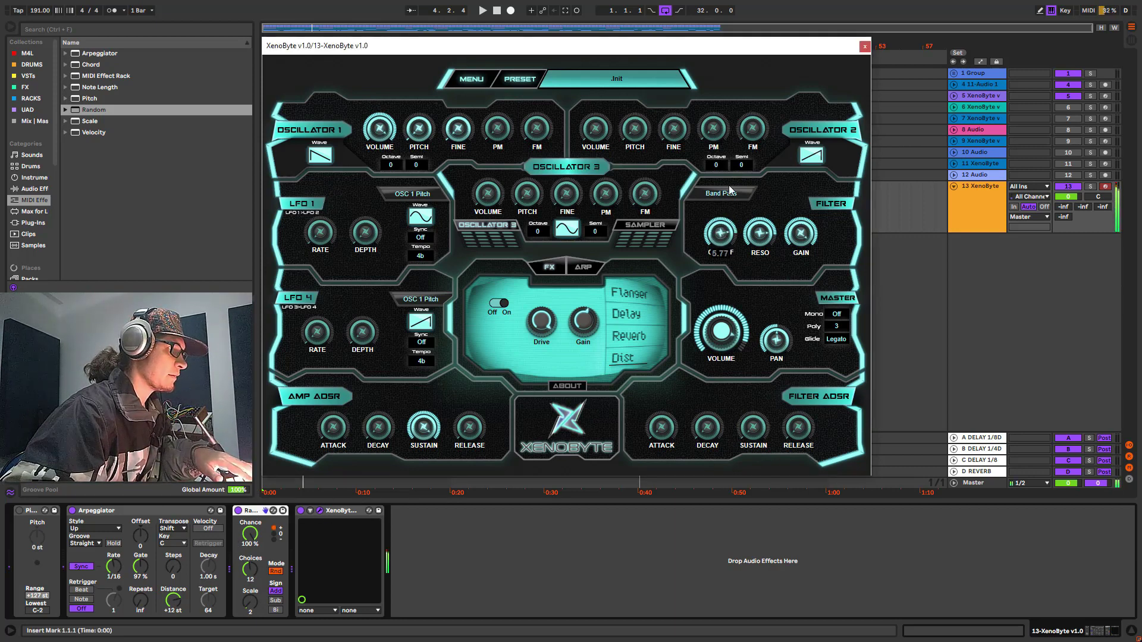
mouse_move(729, 185)
mouse_down()
mouse_move(746, 226)
mouse_move(747, 174)
mouse_move(752, 156)
mouse_move(765, 190)
mouse_move(773, 120)
mouse_move(780, 174)
mouse_move(776, 138)
mouse_move(766, 166)
mouse_move(777, 102)
mouse_move(787, 198)
mouse_move(751, 180)
mouse_move(756, 132)
mouse_move(758, 173)
mouse_up()
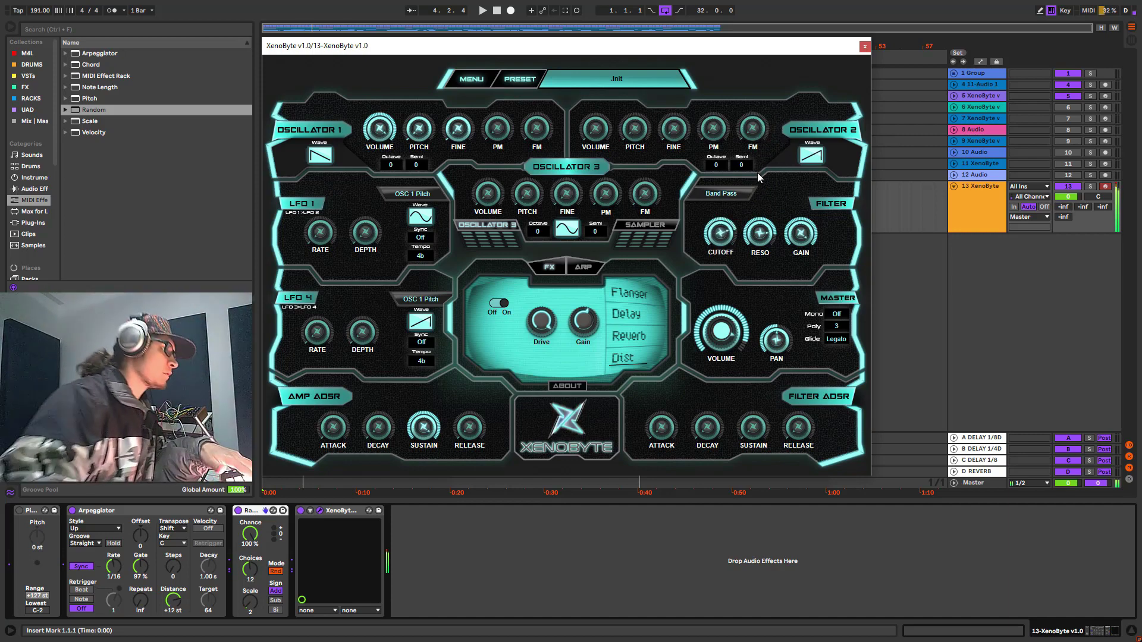
Raise the delay feedback, then sweep the cutoff down and back up to 7.00
click(625, 315)
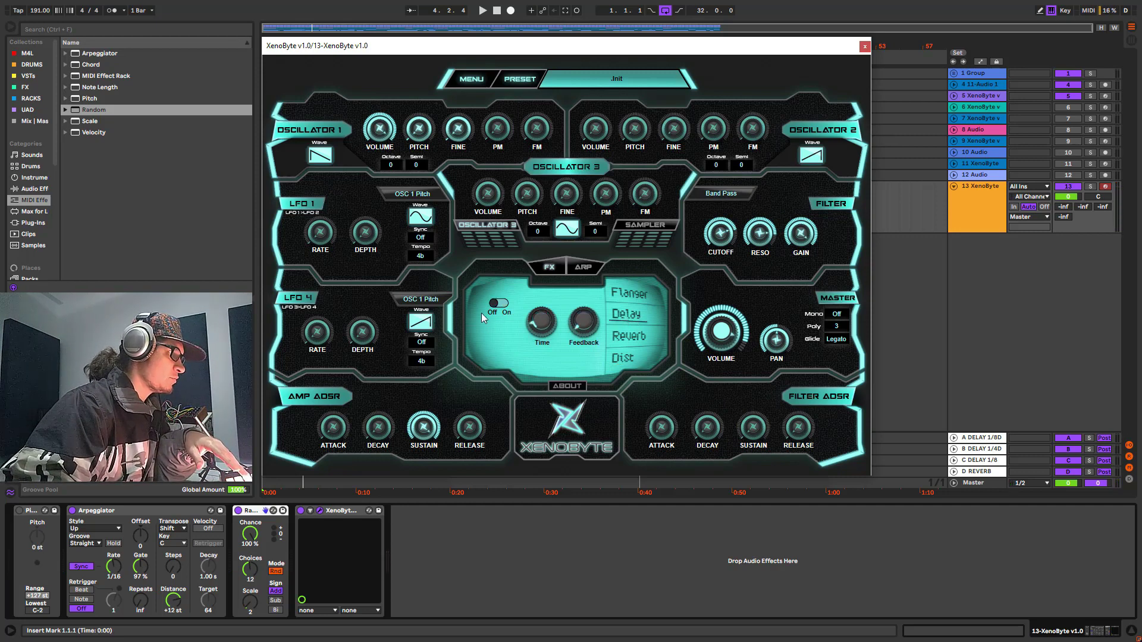
mouse_move(585, 327)
mouse_down()
mouse_move(592, 305)
mouse_move(587, 323)
mouse_move(544, 322)
mouse_up()
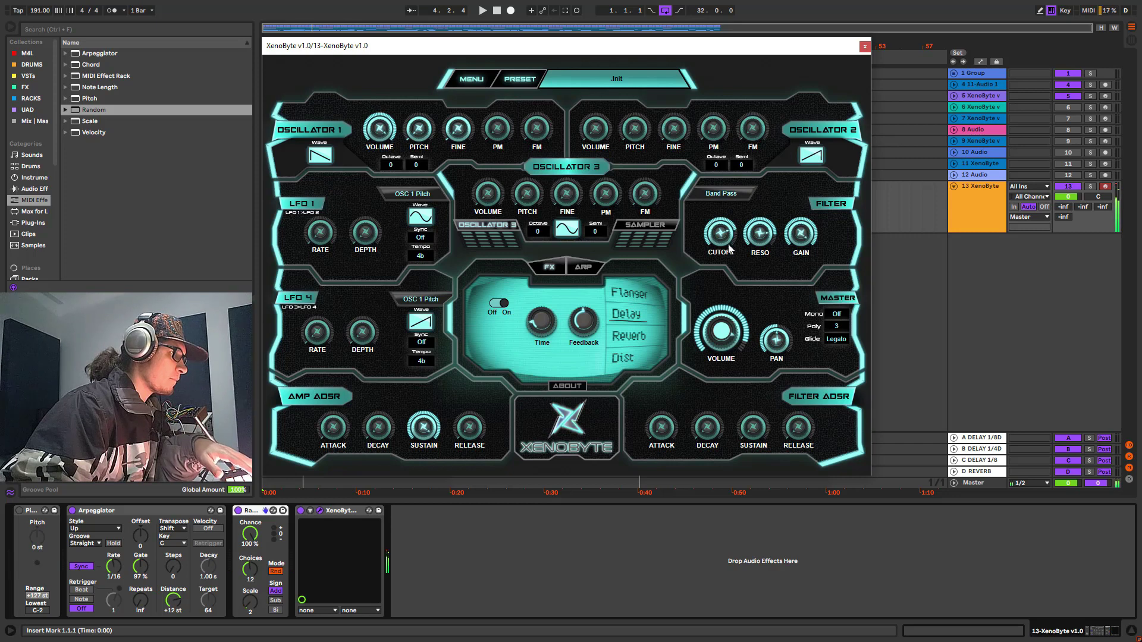
mouse_move(729, 247)
mouse_down()
mouse_move(712, 362)
mouse_move(697, 252)
mouse_move(714, 201)
mouse_move(730, 318)
mouse_move(731, 252)
mouse_up()
mouse_move(731, 209)
mouse_down()
mouse_move(725, 288)
mouse_move(741, 190)
mouse_move(736, 361)
mouse_move(743, 229)
mouse_move(735, 284)
mouse_up()
mouse_move(729, 206)
mouse_down()
mouse_move(725, 276)
mouse_move(735, 179)
mouse_up()
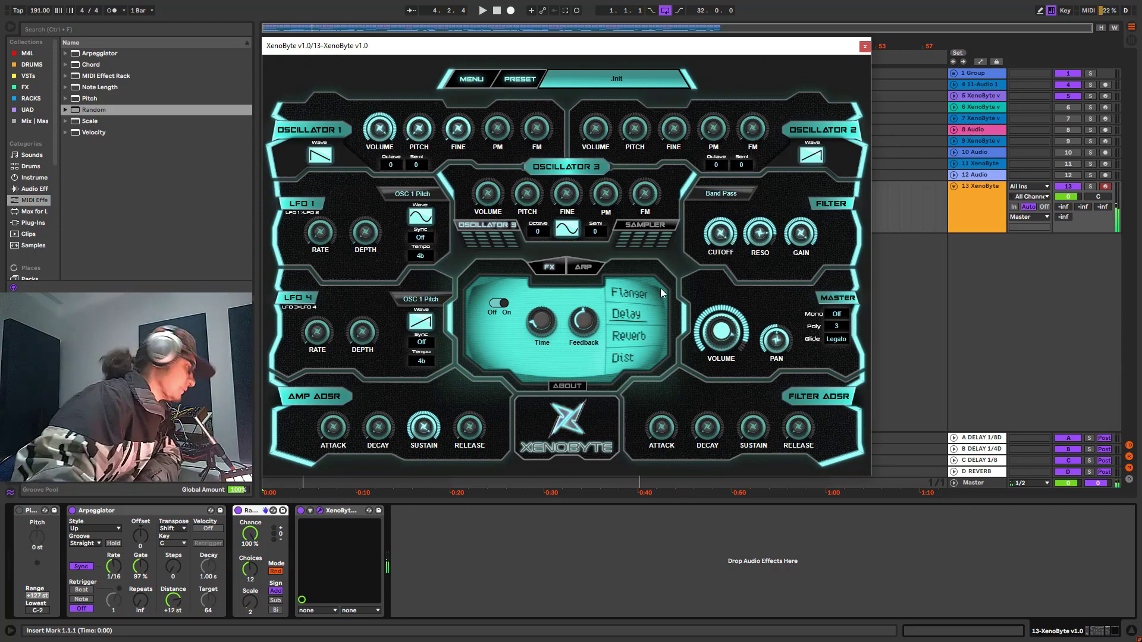
Fine-tune the band-pass cutoff around 7.00 while the set plays
mouse_move(722, 235)
mouse_down()
mouse_move(725, 406)
mouse_move(711, 266)
mouse_move(688, 301)
mouse_up()
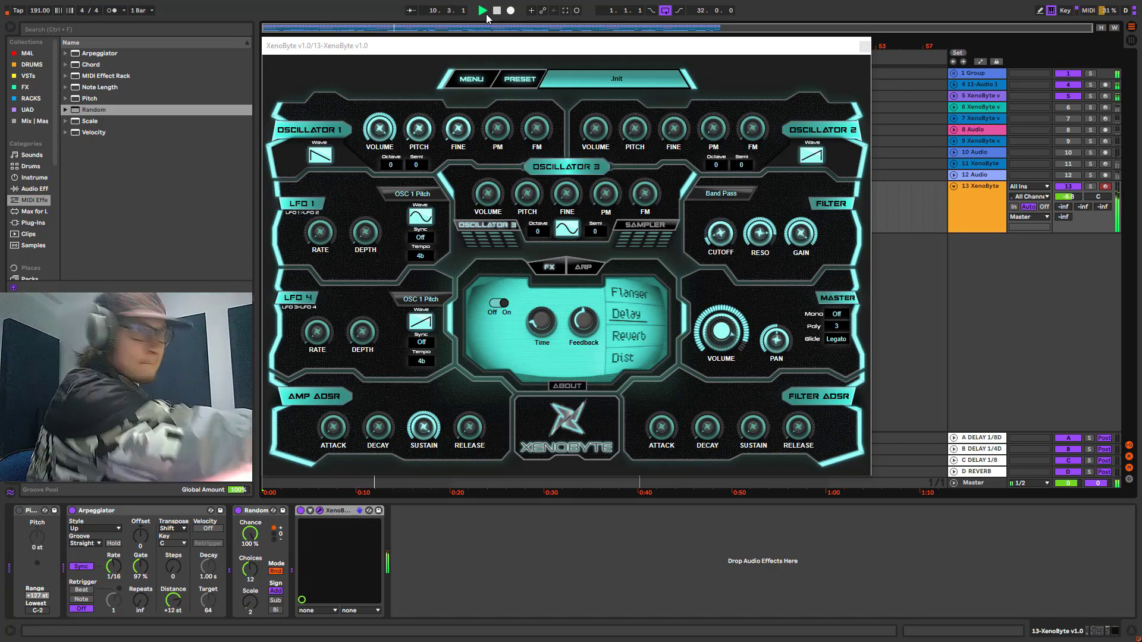
Stop the transport with the Space key
key(space)
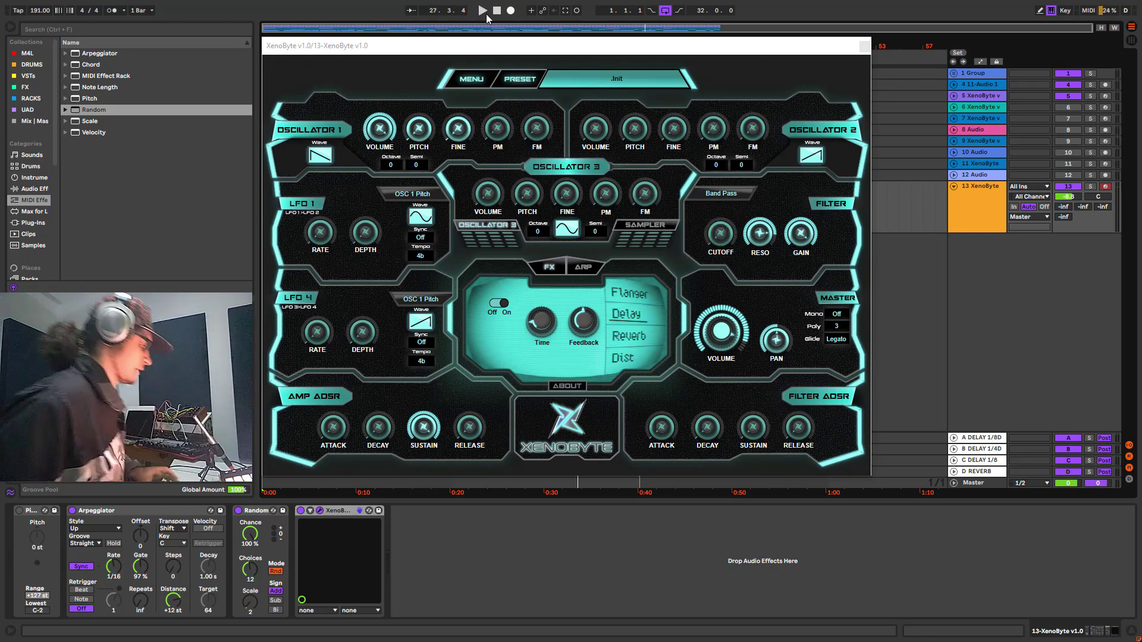